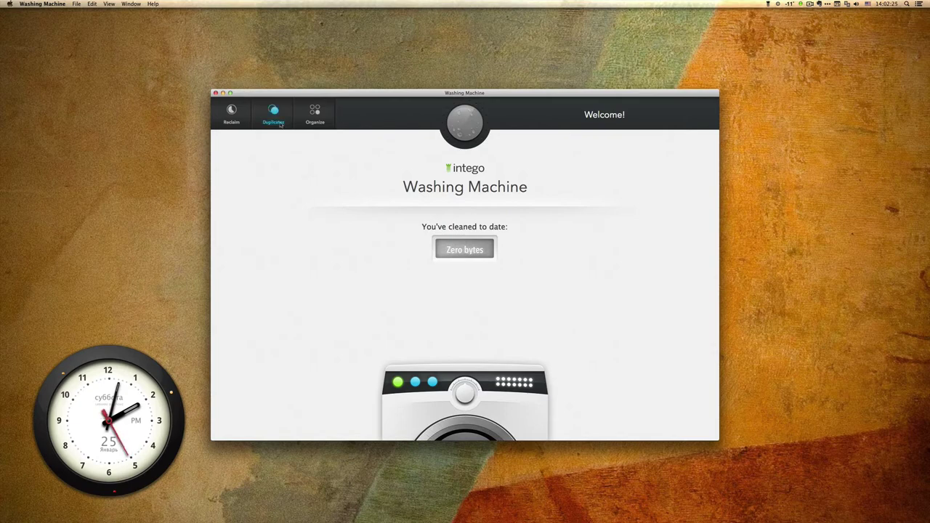
View the introductions and scan categories of the Reclaim cycle and the Duplicates search.
{"action": "left_click", "coordinate": [232, 118]}
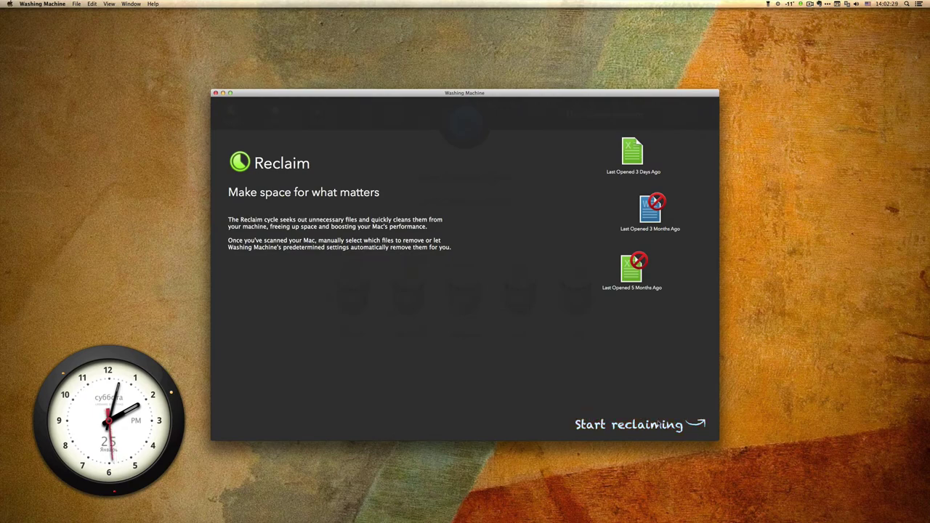
{"action": "left_click", "coordinate": [657, 424]}
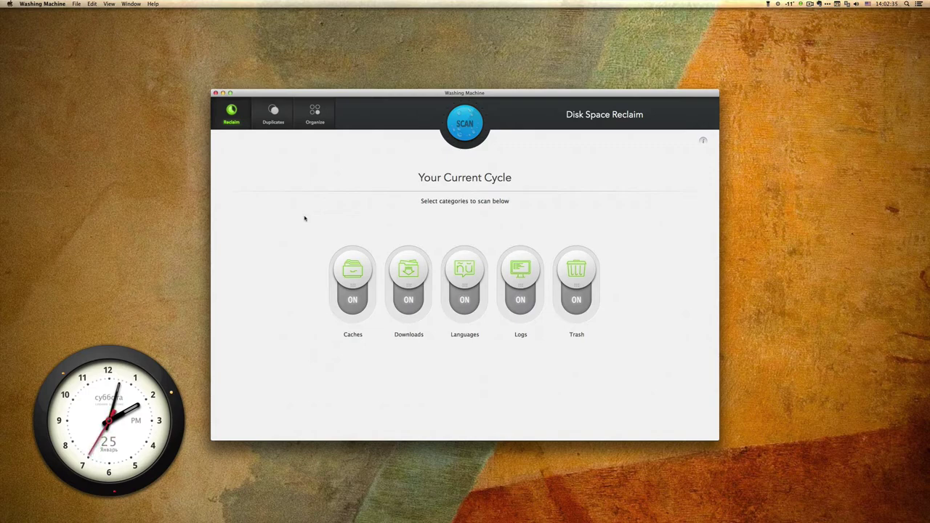
{"action": "left_click", "coordinate": [276, 122]}
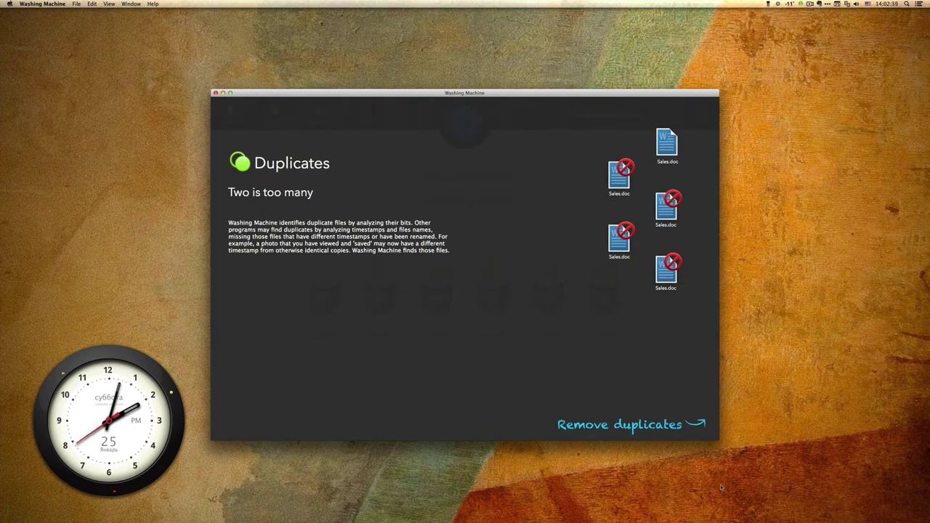
{"action": "left_click", "coordinate": [660, 425]}
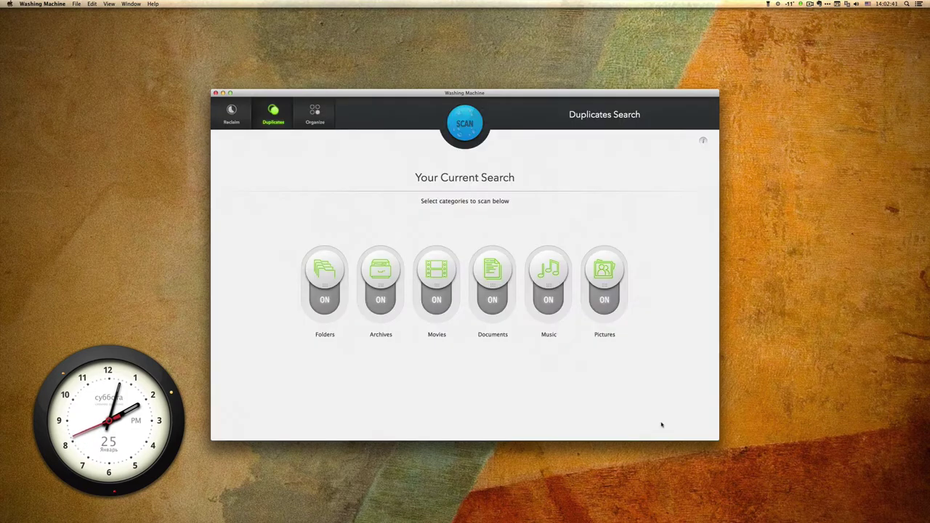
Run an Organize scan covering Desktop, Dock and Smart Folders, and dismiss the help overlay on its results.
{"action": "left_click", "coordinate": [315, 122]}
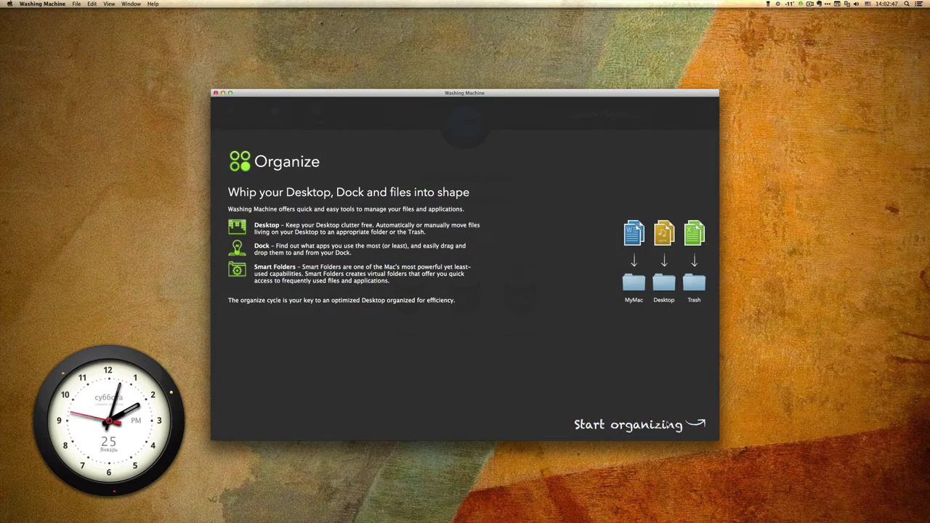
{"action": "left_click", "coordinate": [665, 425]}
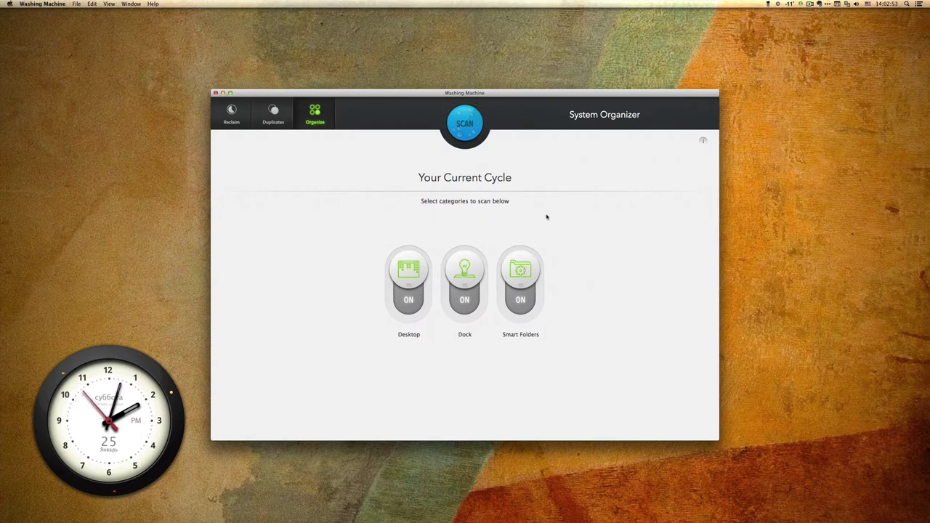
{"action": "left_click", "coordinate": [463, 129]}
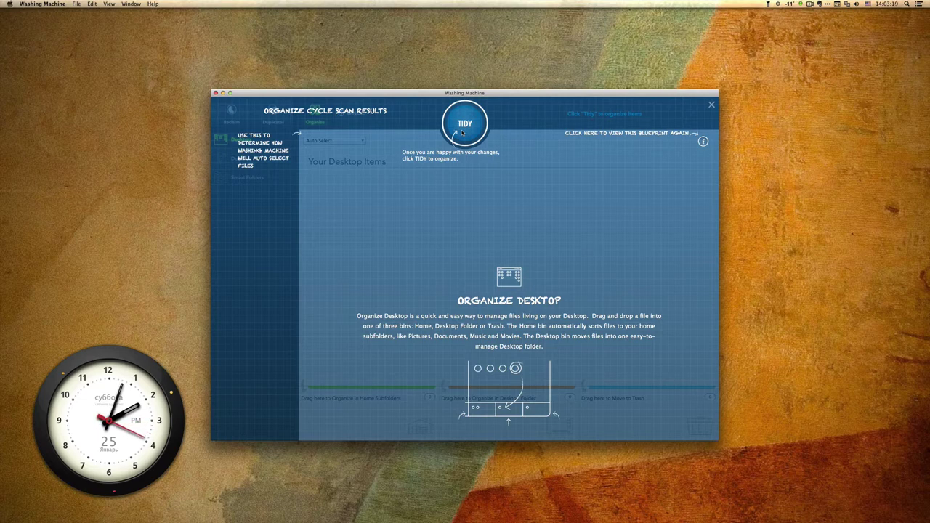
{"action": "left_click", "coordinate": [462, 132]}
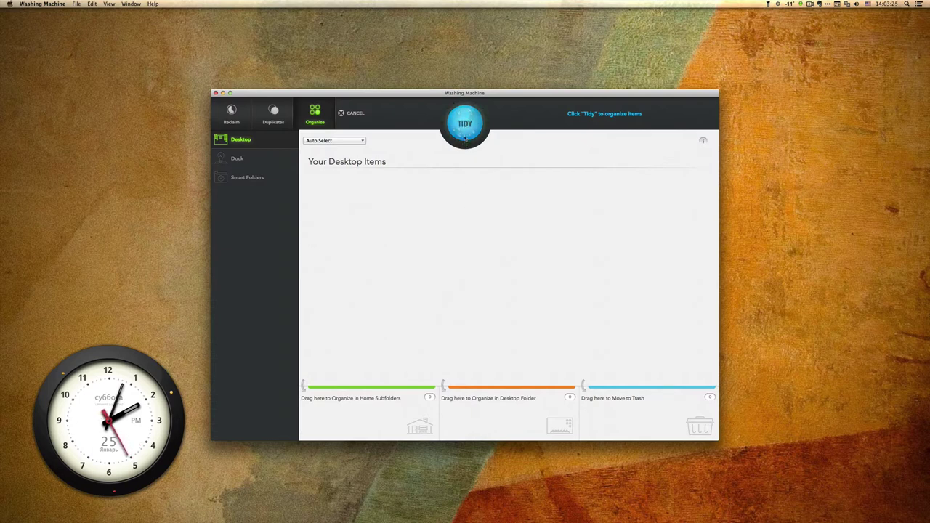
Examine the Auto Select options for desktop items and the apps that can be added to the Dock.
{"action": "left_click", "coordinate": [363, 142]}
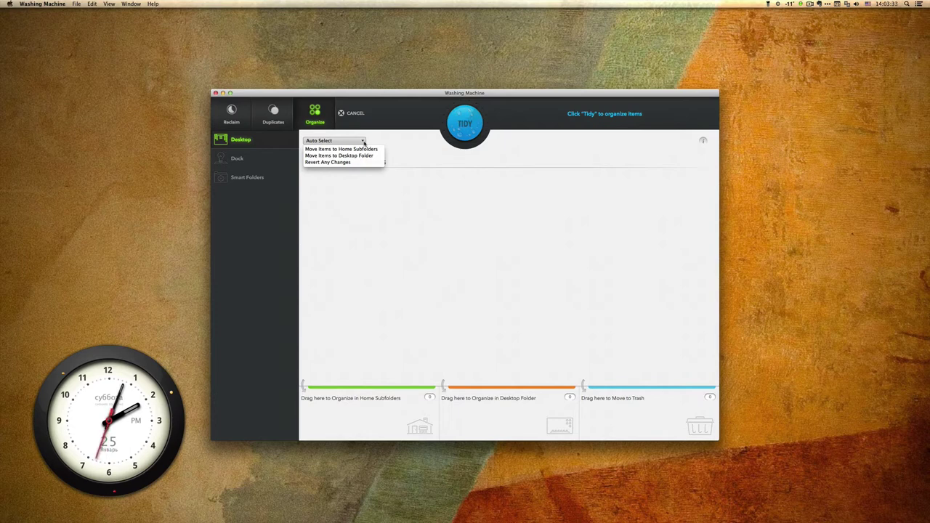
{"action": "left_click", "coordinate": [364, 141]}
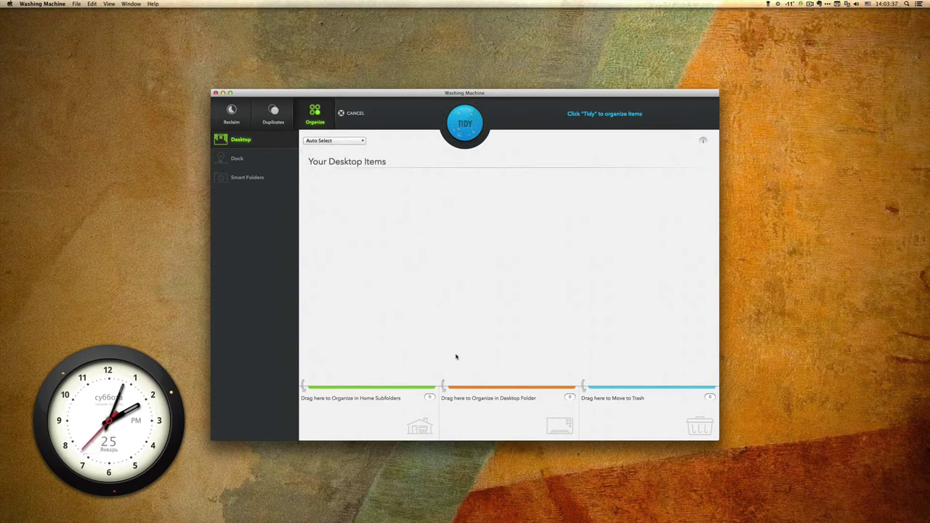
{"action": "left_click", "coordinate": [247, 160]}
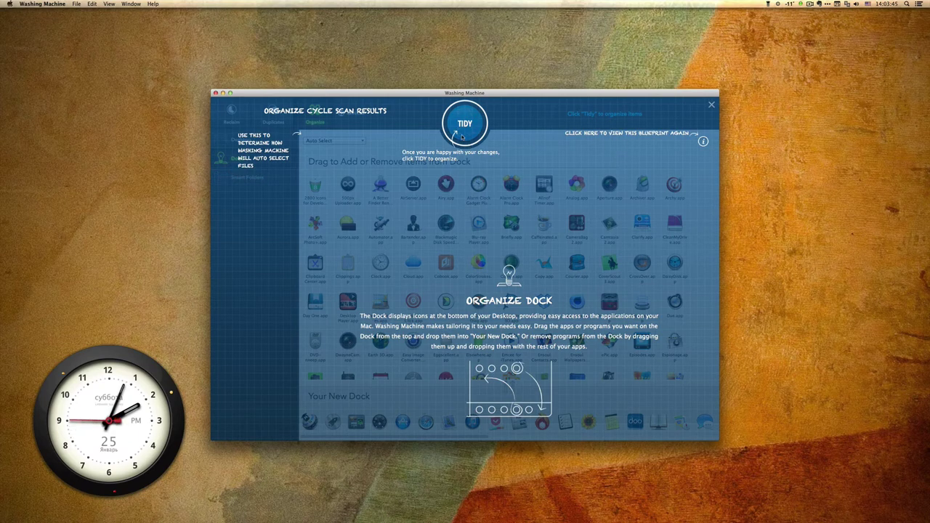
{"action": "left_click", "coordinate": [468, 175]}
{"action": "scroll", "coordinate": [429, 208], "scroll_direction": "down", "scroll_amount": 15}
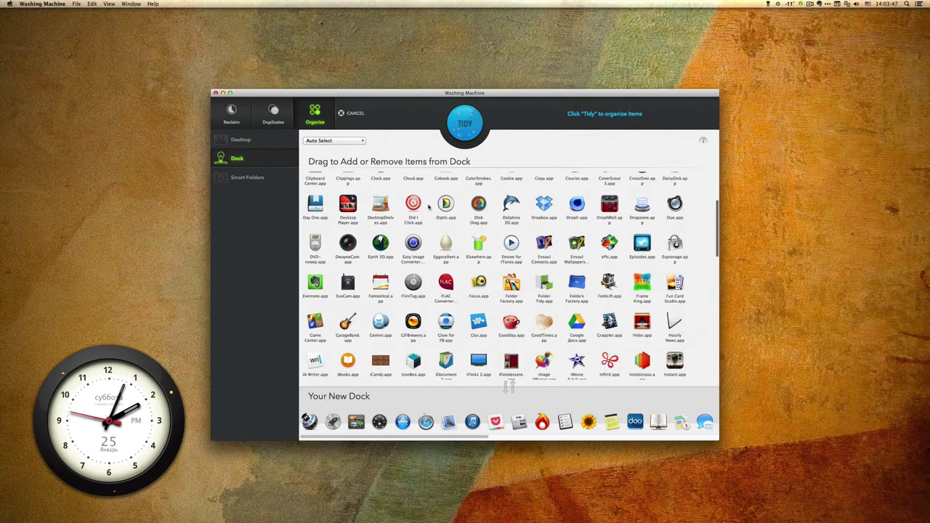
{"action": "scroll", "coordinate": [452, 411], "scroll_direction": "down", "scroll_amount": 1}
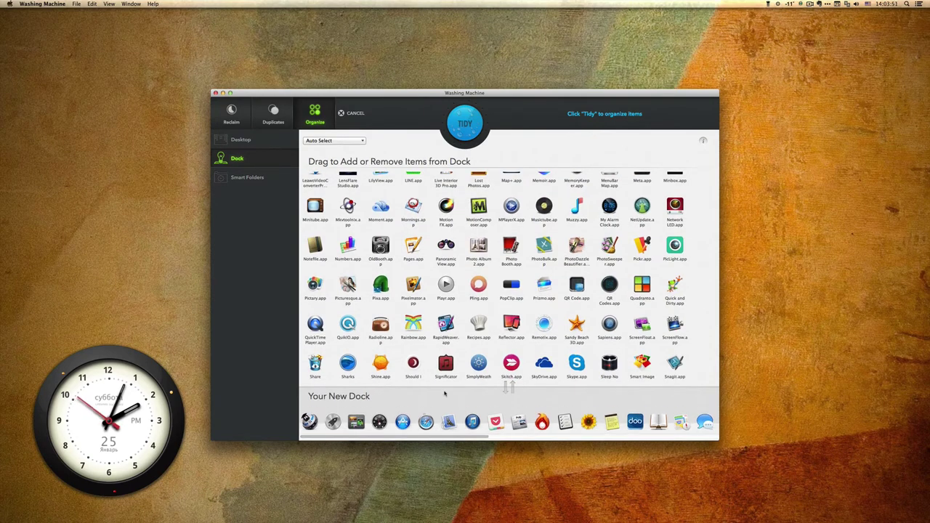
Examine the available smart folders, including All Documents with its included files and All PDF Documents.
{"action": "left_click", "coordinate": [257, 179]}
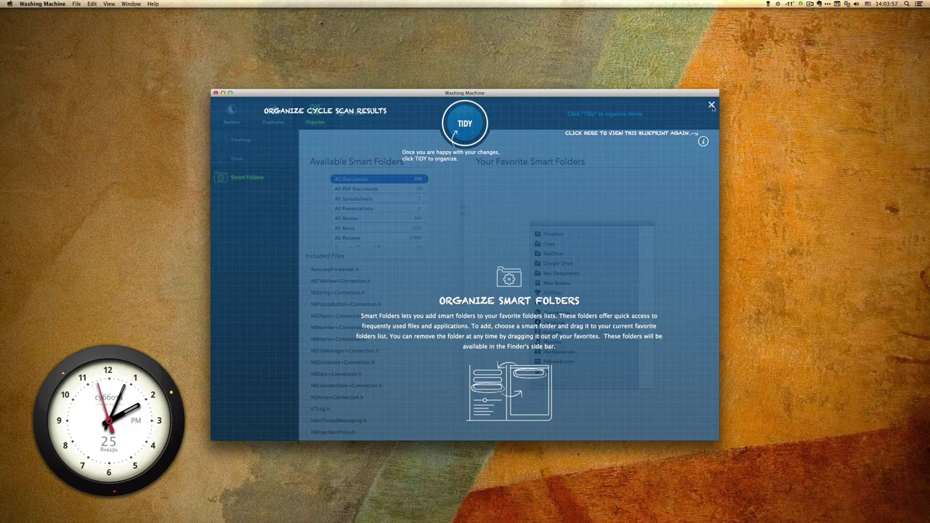
{"action": "left_click", "coordinate": [711, 105]}
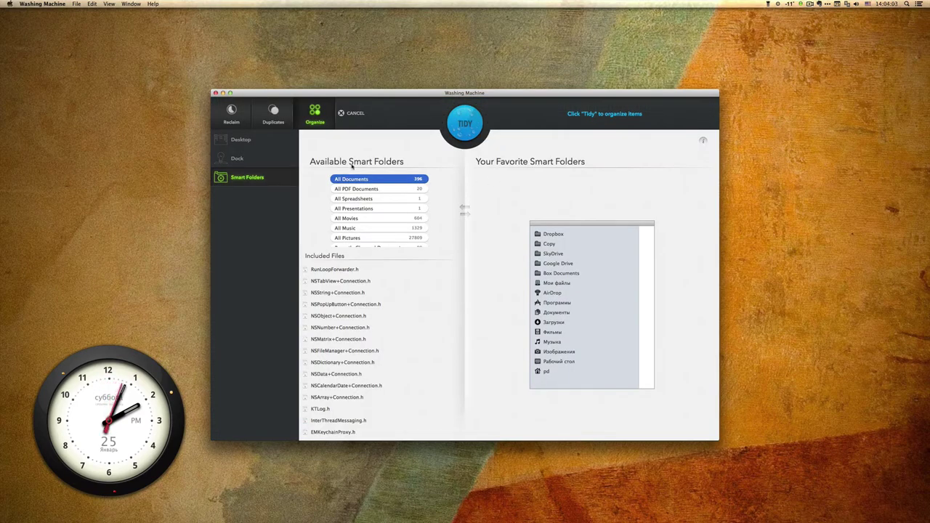
{"action": "scroll", "coordinate": [374, 306], "scroll_direction": "down", "scroll_amount": 10}
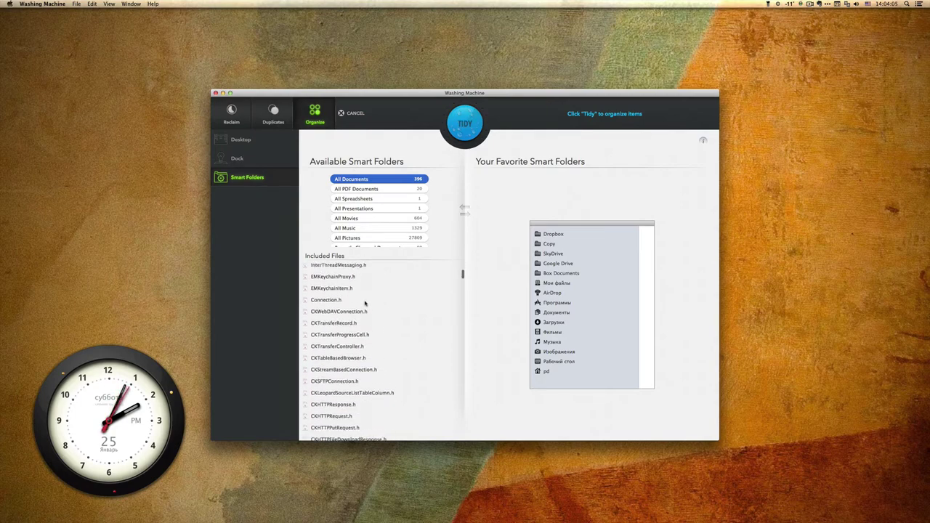
{"action": "scroll", "coordinate": [367, 304], "scroll_direction": "down", "scroll_amount": 3}
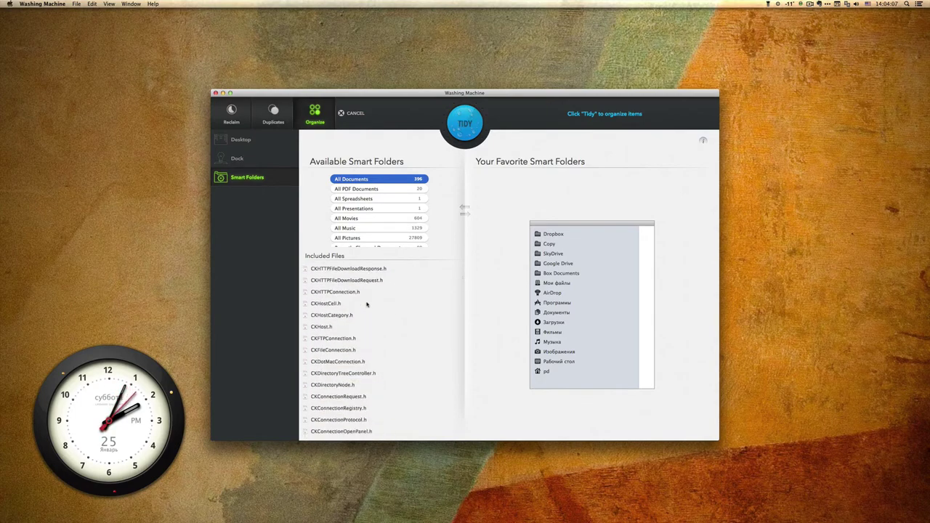
{"action": "scroll", "coordinate": [367, 304], "scroll_direction": "down", "scroll_amount": 6}
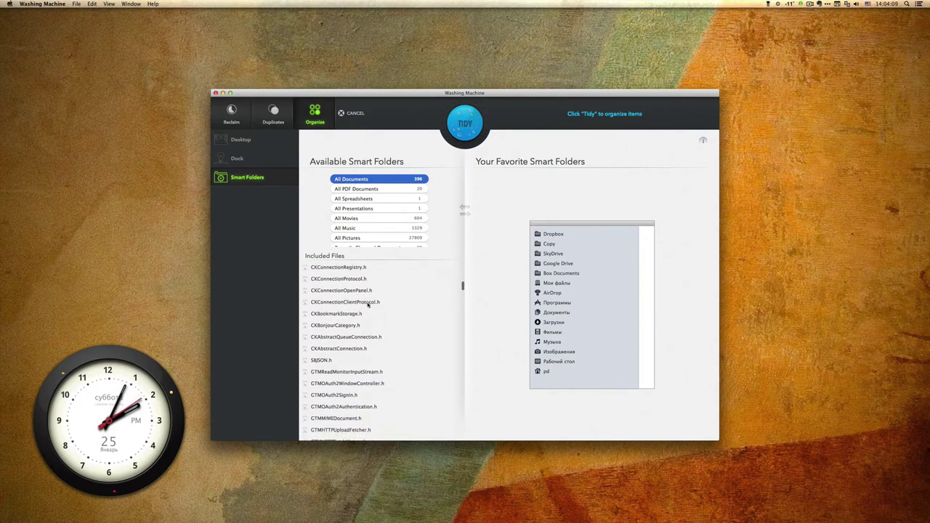
{"action": "scroll", "coordinate": [369, 305], "scroll_direction": "up", "scroll_amount": 15}
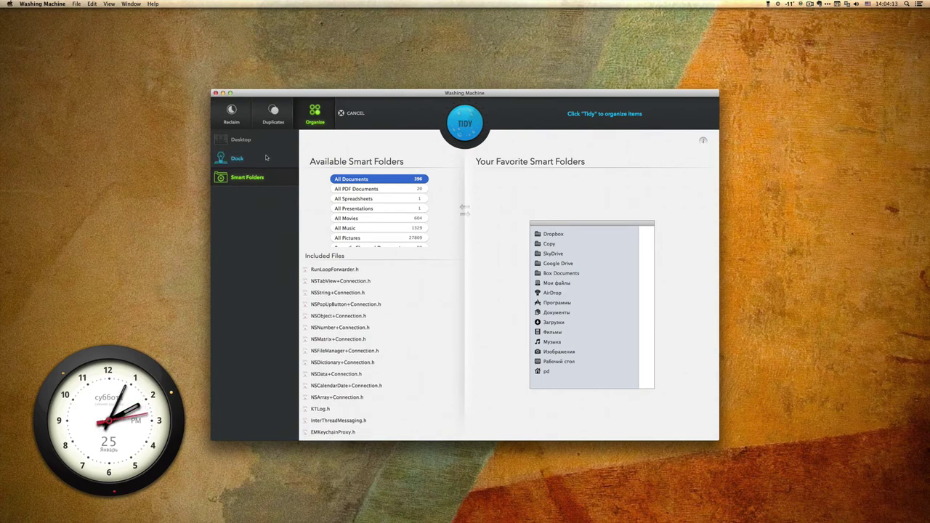
{"action": "left_click", "coordinate": [348, 190]}
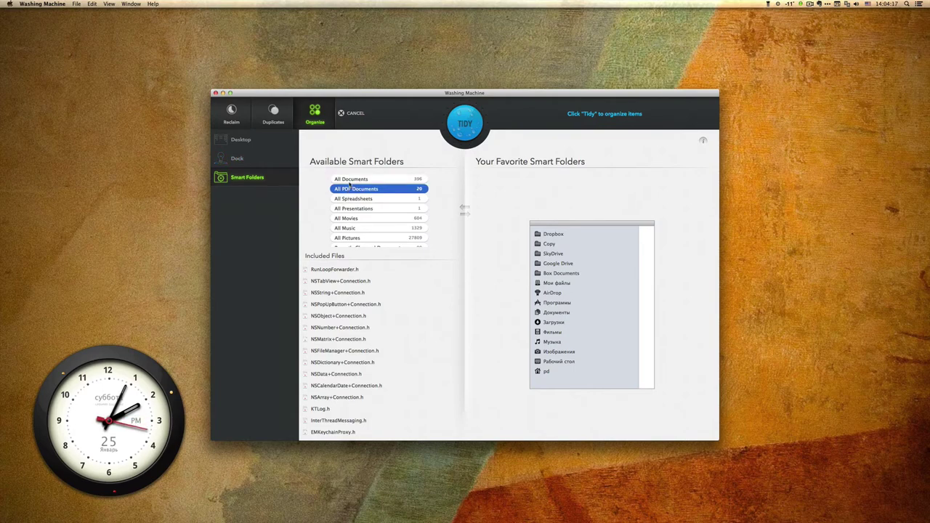
{"action": "left_click", "coordinate": [349, 182]}
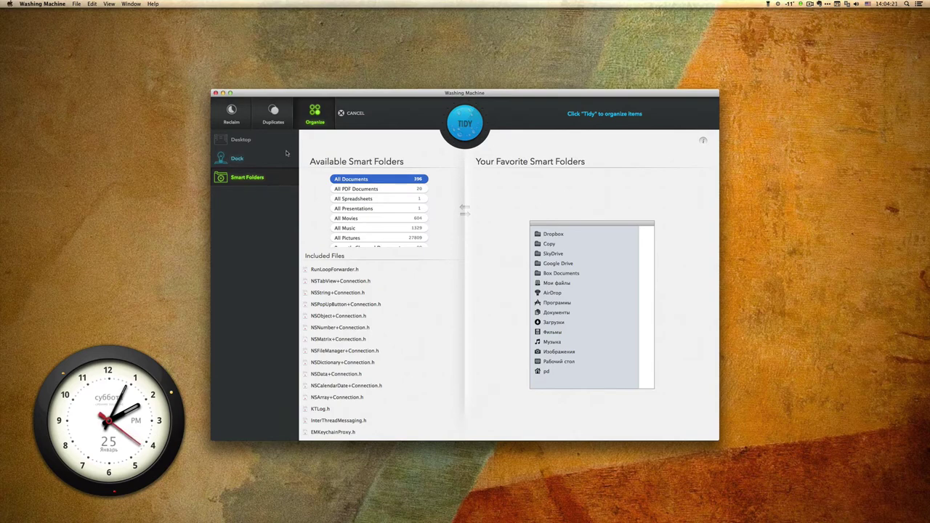
Discard the Organize scan results and switch to the Duplicates search.
{"action": "left_click", "coordinate": [346, 115]}
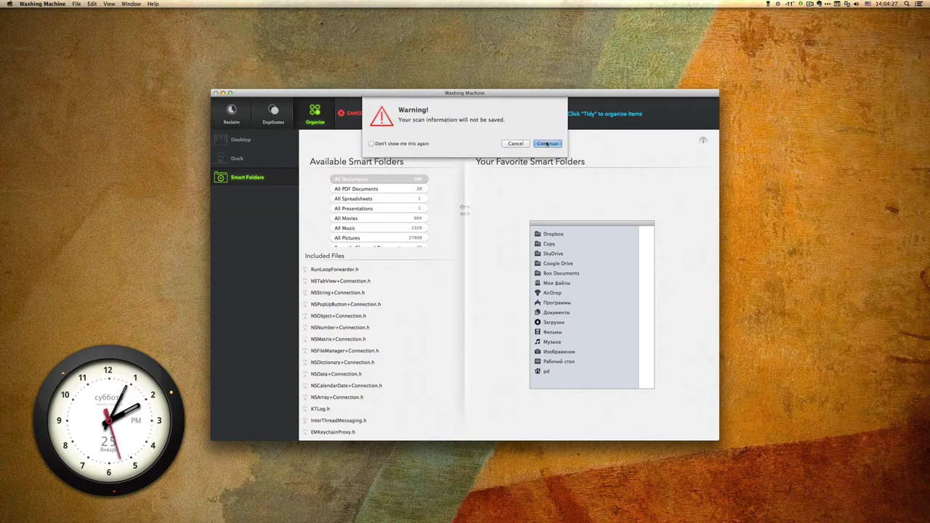
{"action": "left_click", "coordinate": [516, 143]}
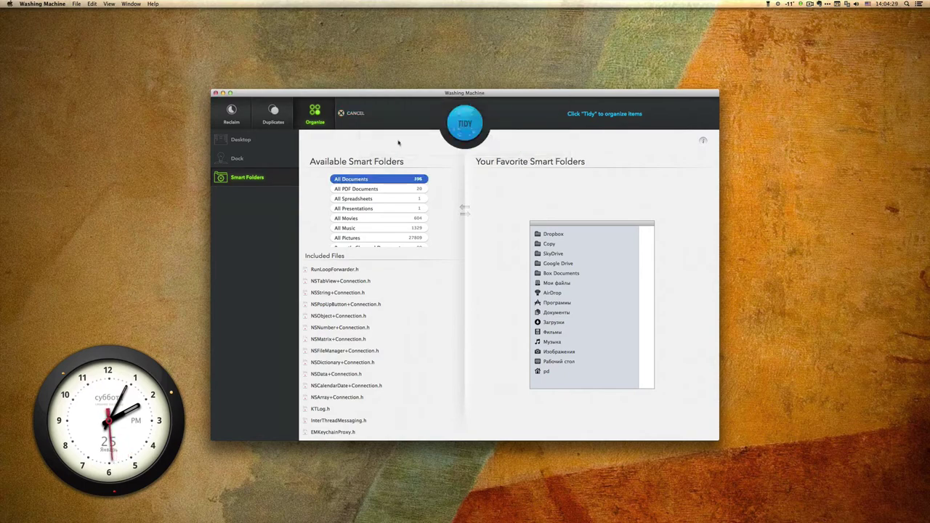
{"action": "left_click", "coordinate": [274, 114]}
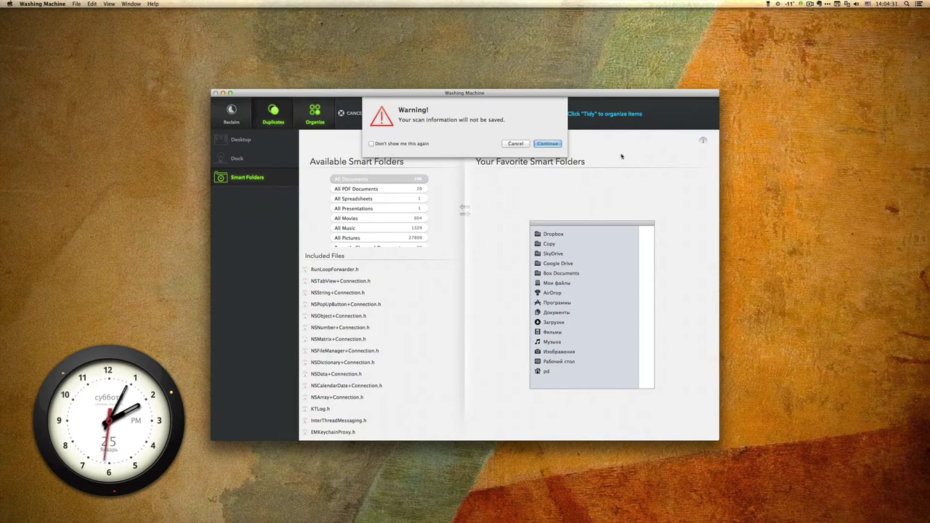
{"action": "left_click", "coordinate": [547, 144]}
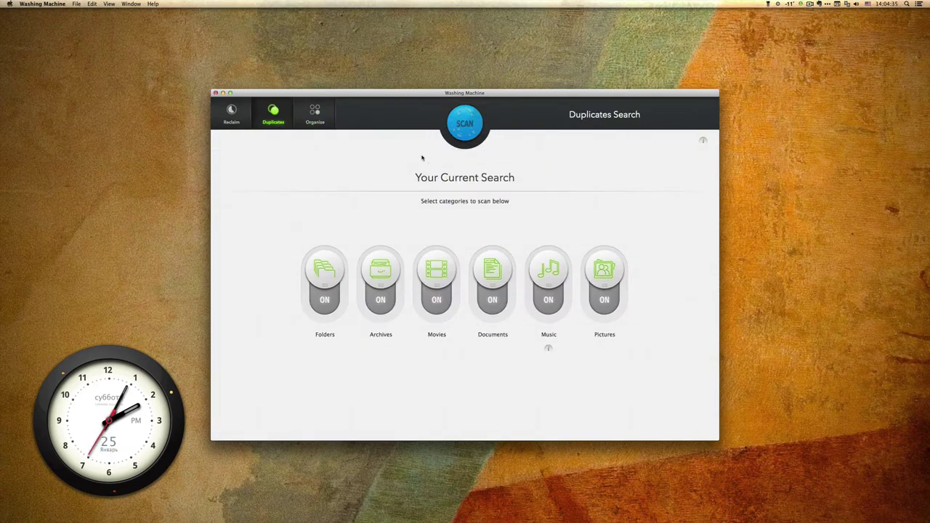
Read the descriptions of the duplicate search categories, starting from Music and cycling round to Pictures.
{"action": "left_click", "coordinate": [548, 350]}
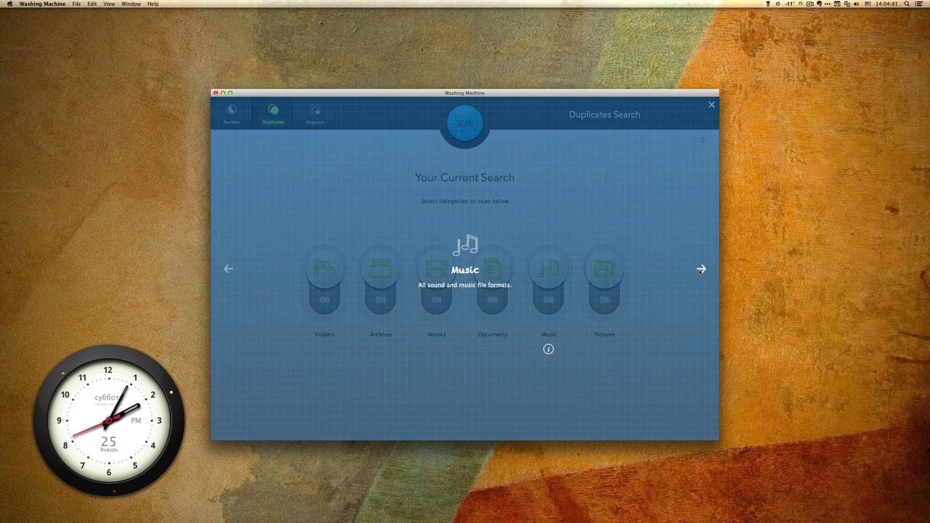
{"action": "left_click", "coordinate": [700, 269]}
{"action": "left_click", "coordinate": [700, 270]}
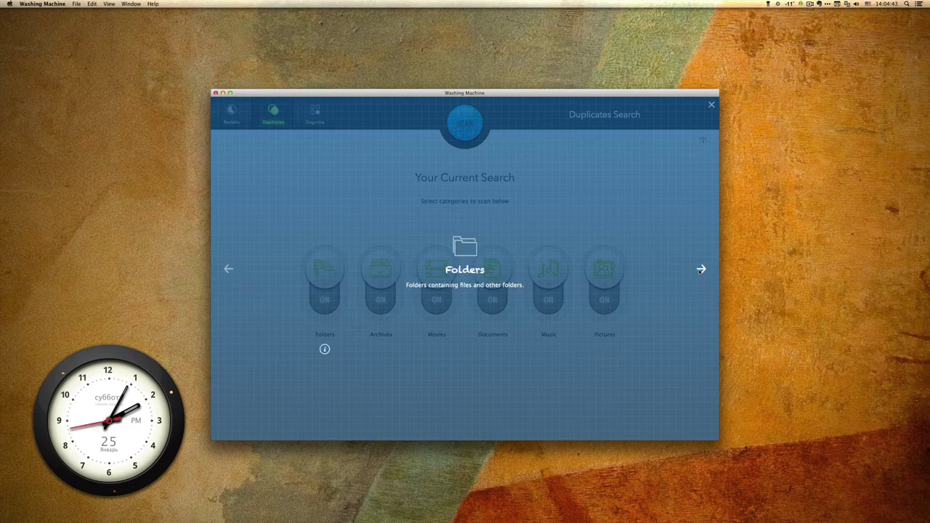
{"action": "left_click", "coordinate": [700, 270]}
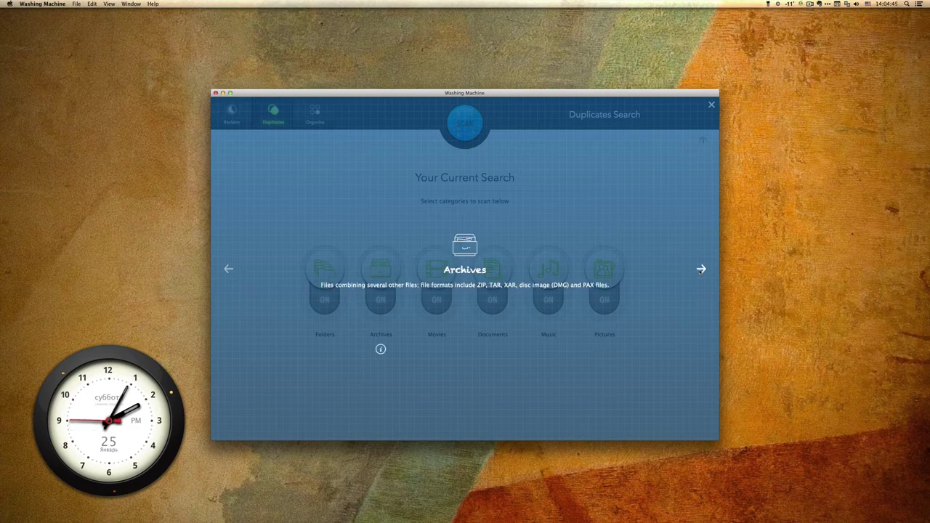
{"action": "left_click", "coordinate": [700, 269]}
{"action": "left_click", "coordinate": [701, 270]}
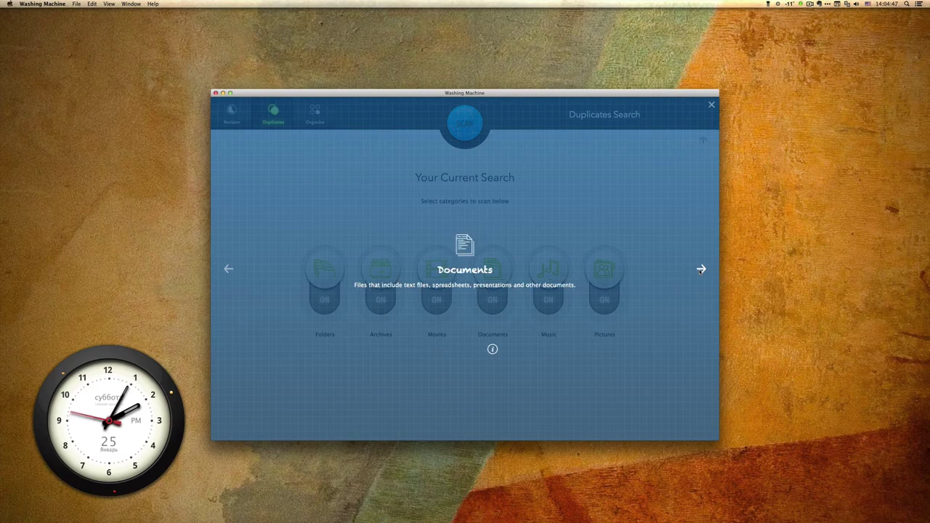
{"action": "left_click", "coordinate": [700, 270]}
{"action": "left_click", "coordinate": [700, 270]}
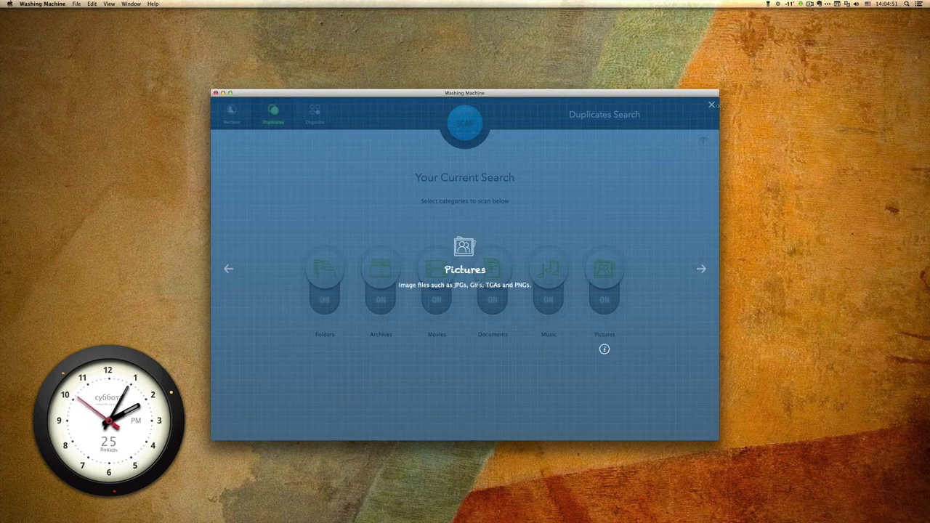
{"action": "left_click", "coordinate": [713, 105]}
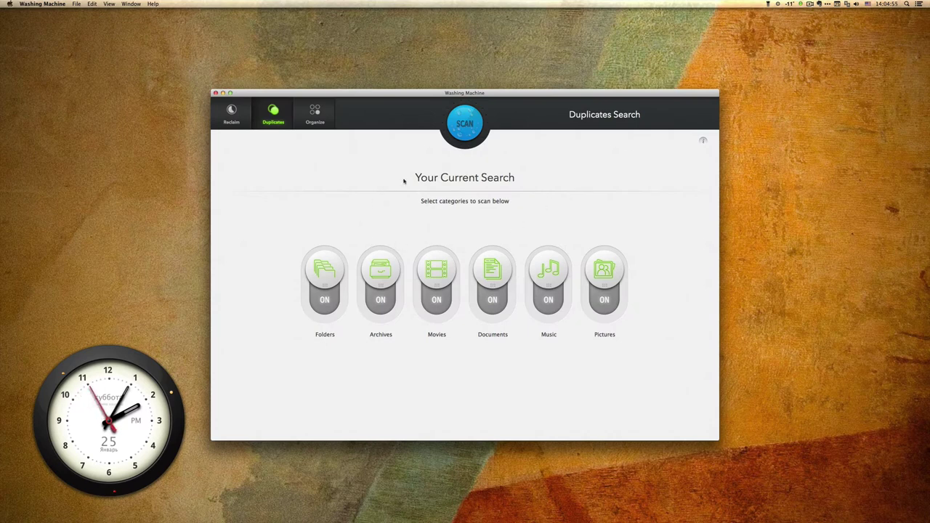
Start a duplicates scan of all six categories with only the user's home folder included as a search location.
{"action": "left_click", "coordinate": [470, 135]}
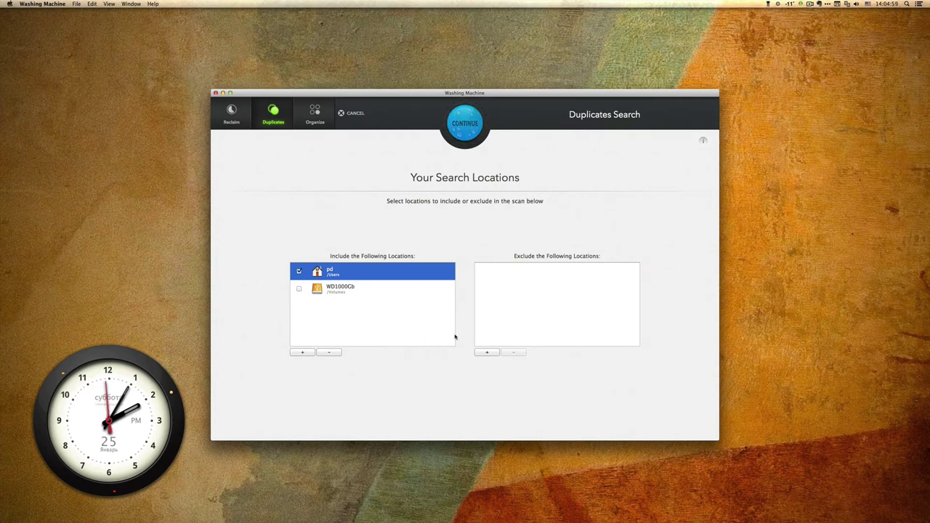
{"action": "left_click", "coordinate": [460, 141]}
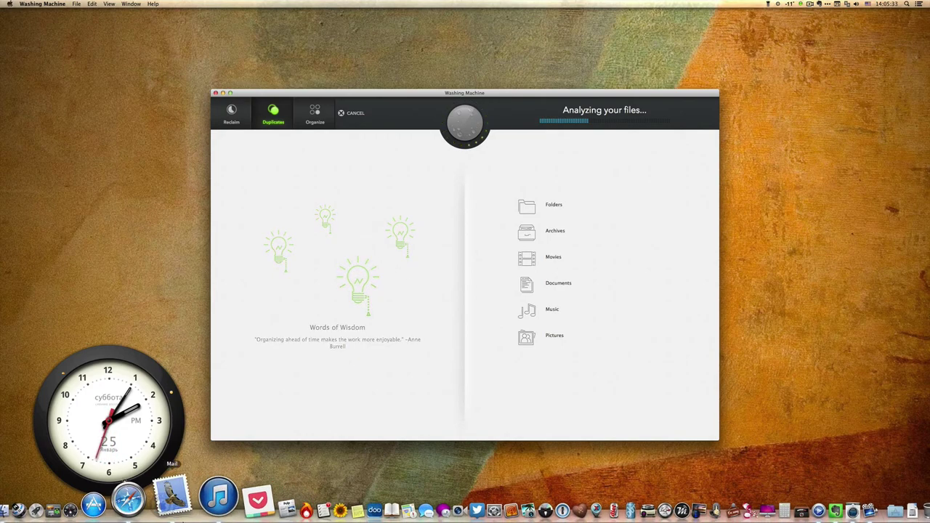
Browse the Launchpad pages for the Music folder and launch the internet radio player from it.
{"action": "left_click", "coordinate": [57, 498]}
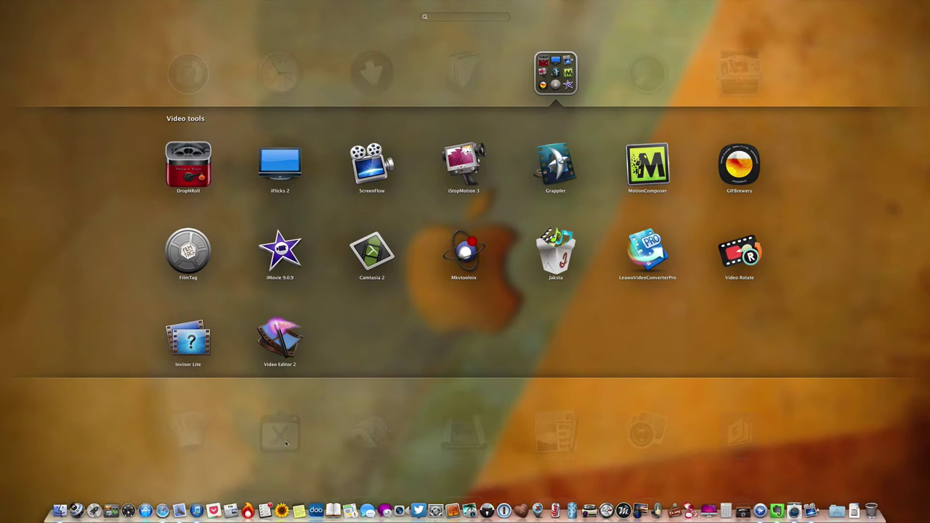
{"action": "left_click", "coordinate": [303, 429]}
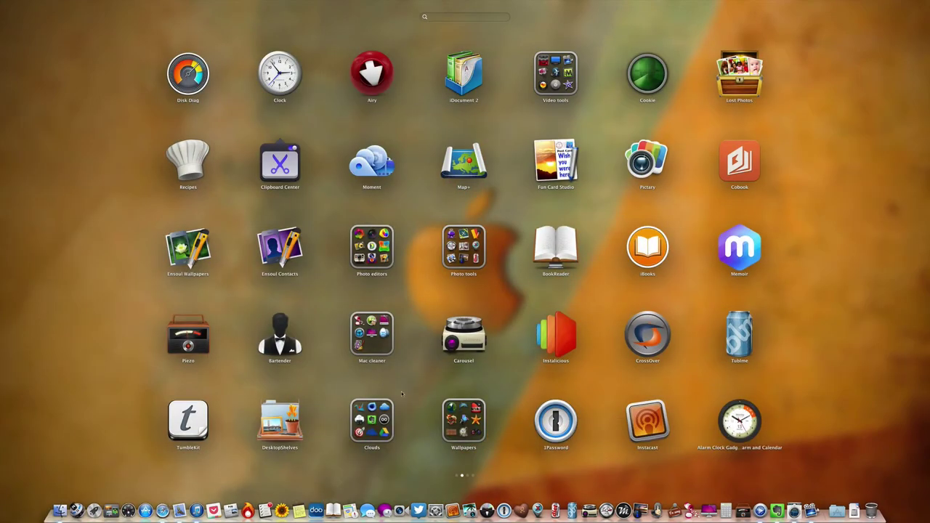
{"action": "scroll", "coordinate": [403, 396], "scroll_direction": "right", "scroll_amount": 3}
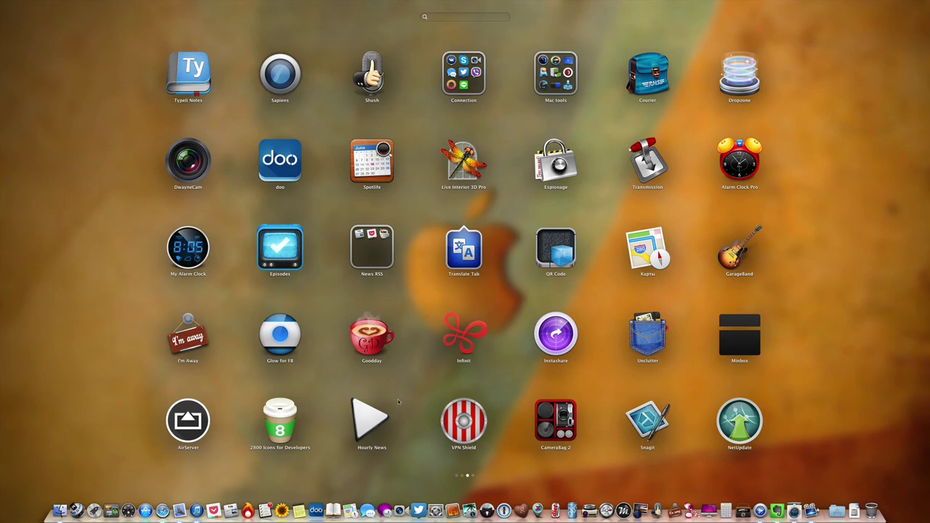
{"action": "scroll", "coordinate": [399, 401], "scroll_direction": "right", "scroll_amount": 3}
{"action": "scroll", "coordinate": [385, 396], "scroll_direction": "left", "scroll_amount": 5}
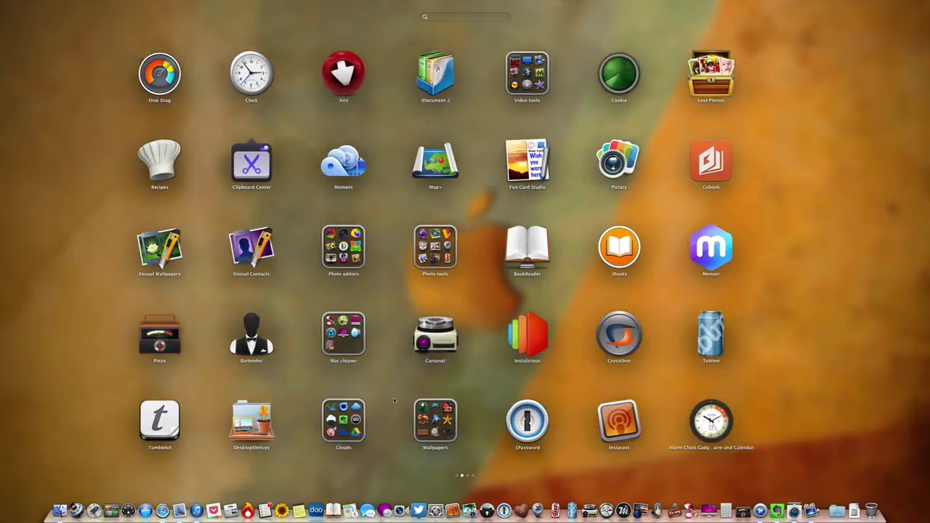
{"action": "scroll", "coordinate": [363, 394], "scroll_direction": "left", "scroll_amount": 5}
{"action": "left_click", "coordinate": [372, 418]}
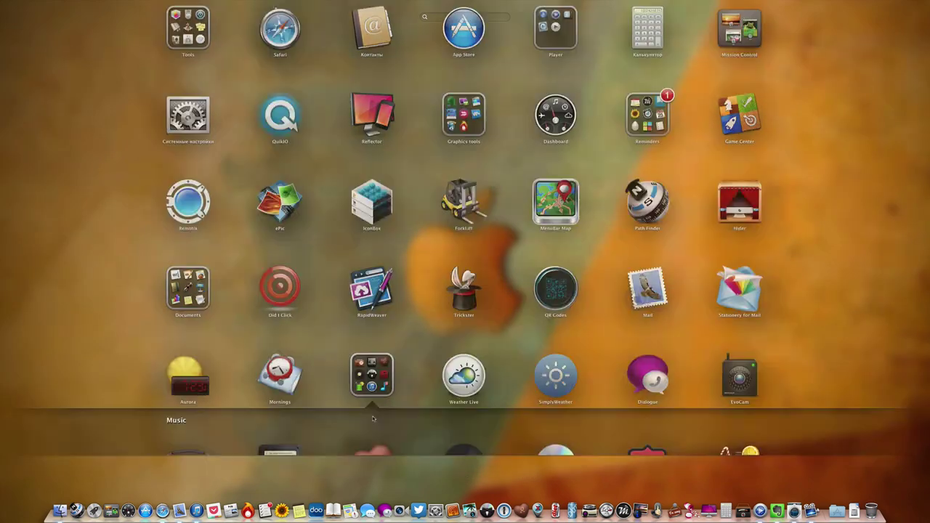
{"action": "left_click", "coordinate": [372, 266]}
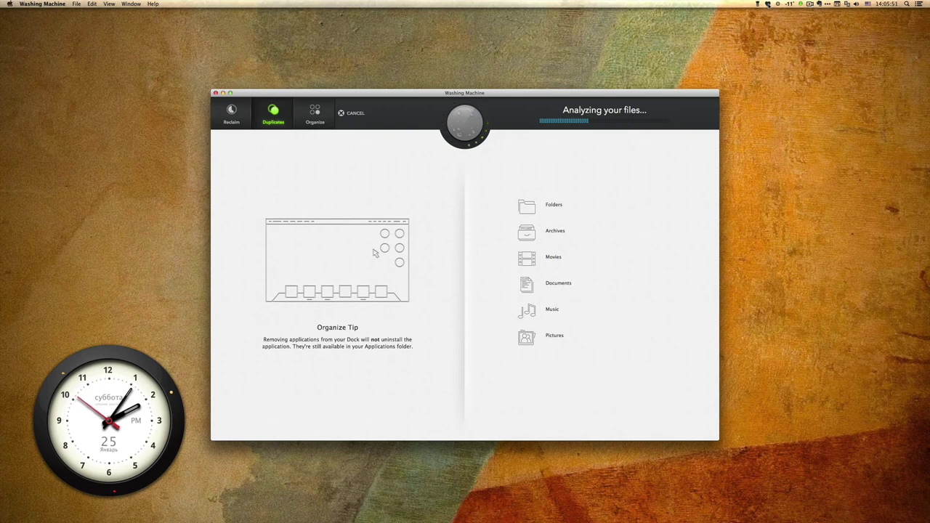
Play the Vocal Trance station in the radio player and return to the Washing Machine window.
{"action": "left_click", "coordinate": [768, 4]}
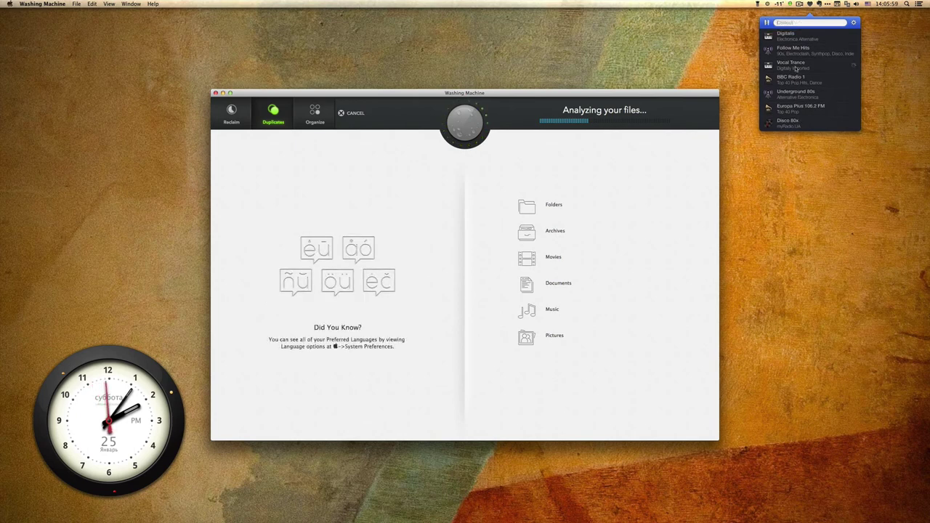
{"action": "left_click", "coordinate": [716, 41]}
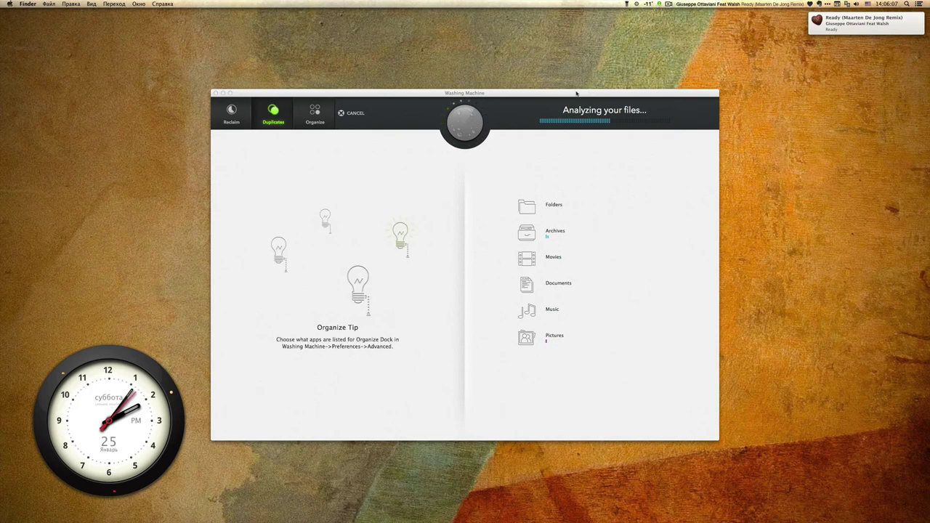
{"action": "left_click", "coordinate": [576, 92]}
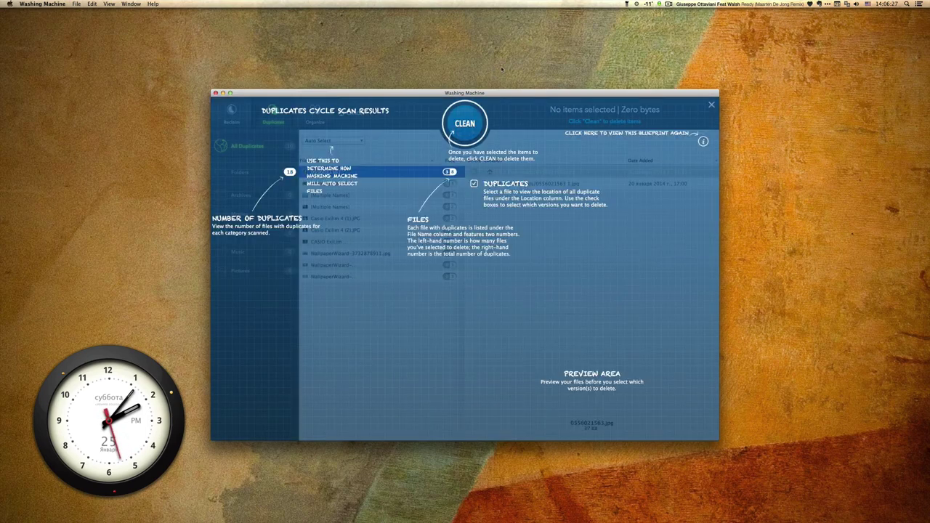
Dismiss the help blueprint and preview duplicates including a [Multiple Names] entry, Casio Exilim 4 (2).JPG, WallpaperWizard-3732878911.jpg and the next WallpaperWizard entry.
{"action": "left_click", "coordinate": [711, 106]}
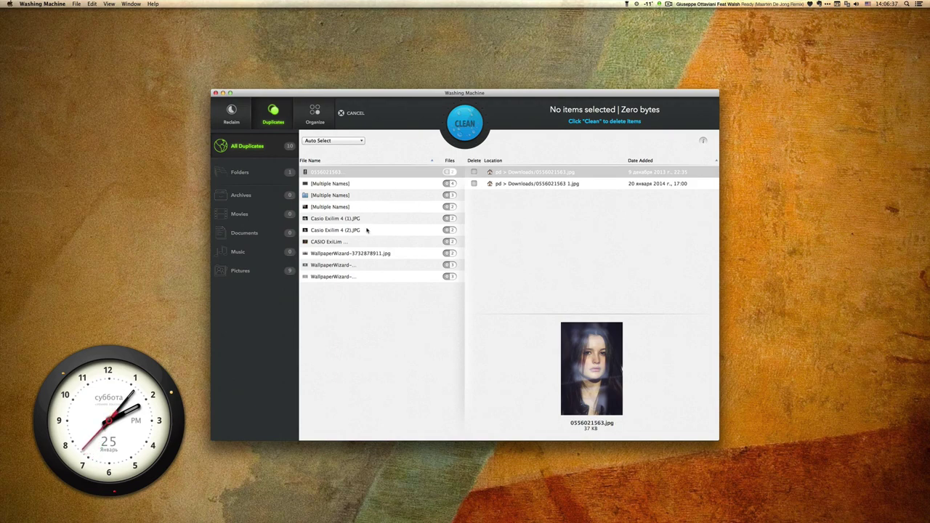
{"action": "left_click", "coordinate": [350, 210]}
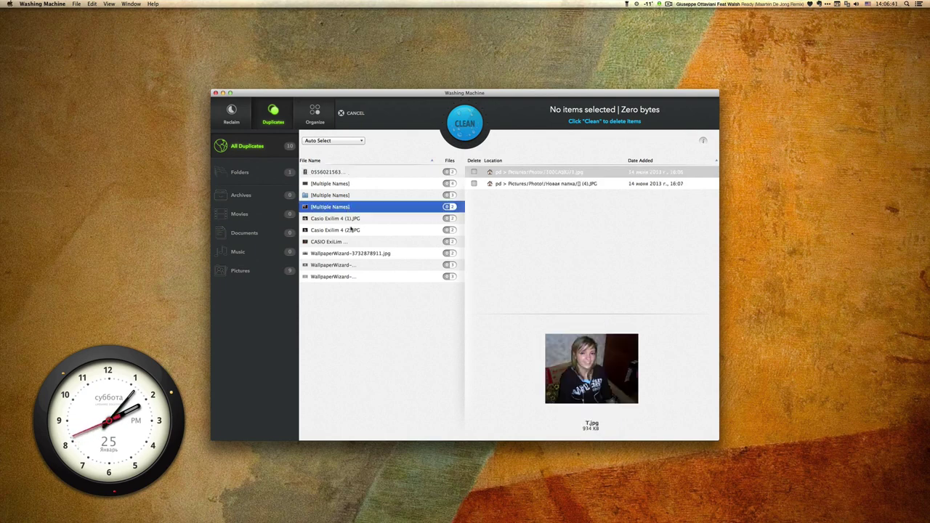
{"action": "left_click", "coordinate": [352, 229]}
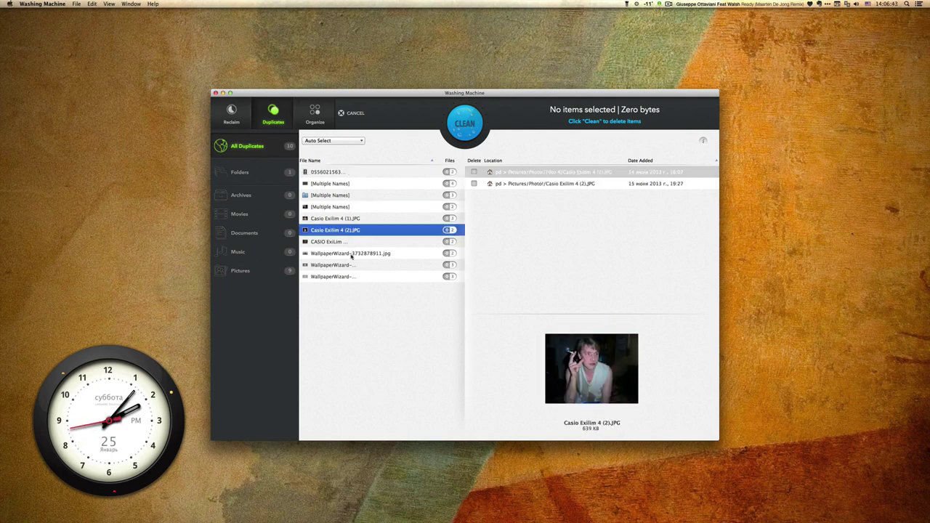
{"action": "left_click", "coordinate": [352, 254]}
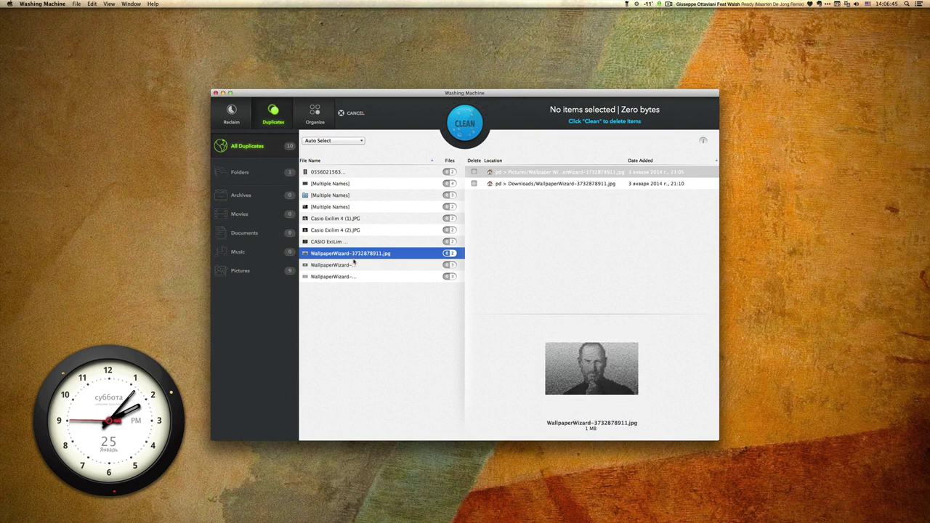
{"action": "left_click", "coordinate": [353, 265]}
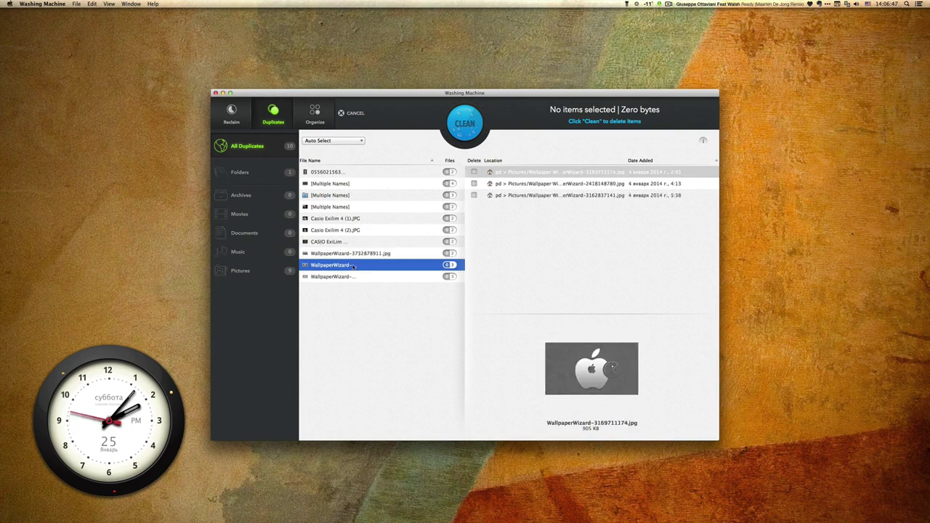